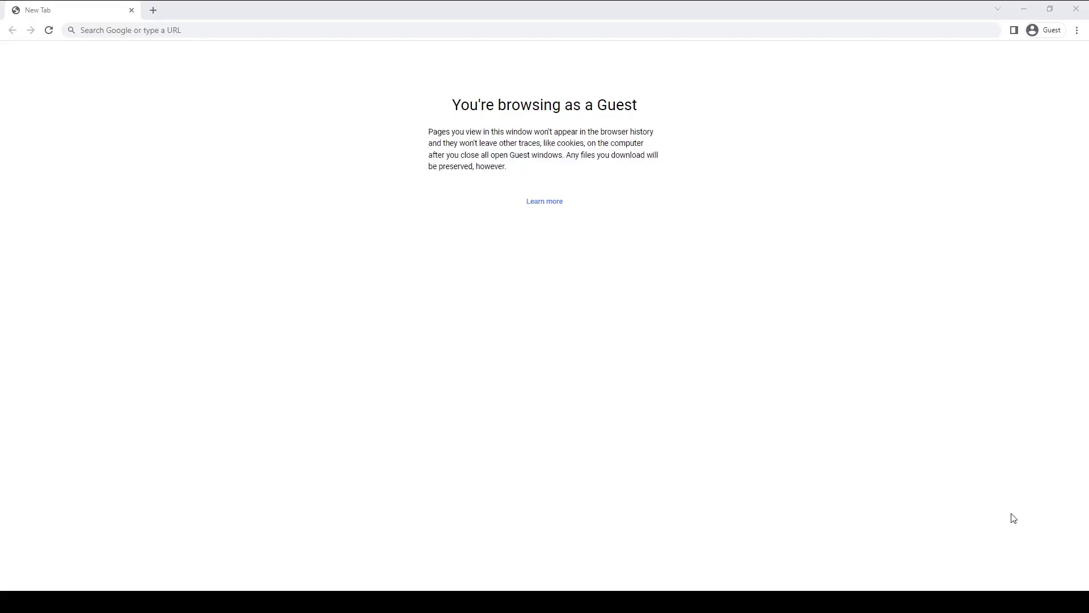
Load the router admin panel at 192.168.8.1 in Chrome
{"action": "left_click", "coordinate": [364, 54]}
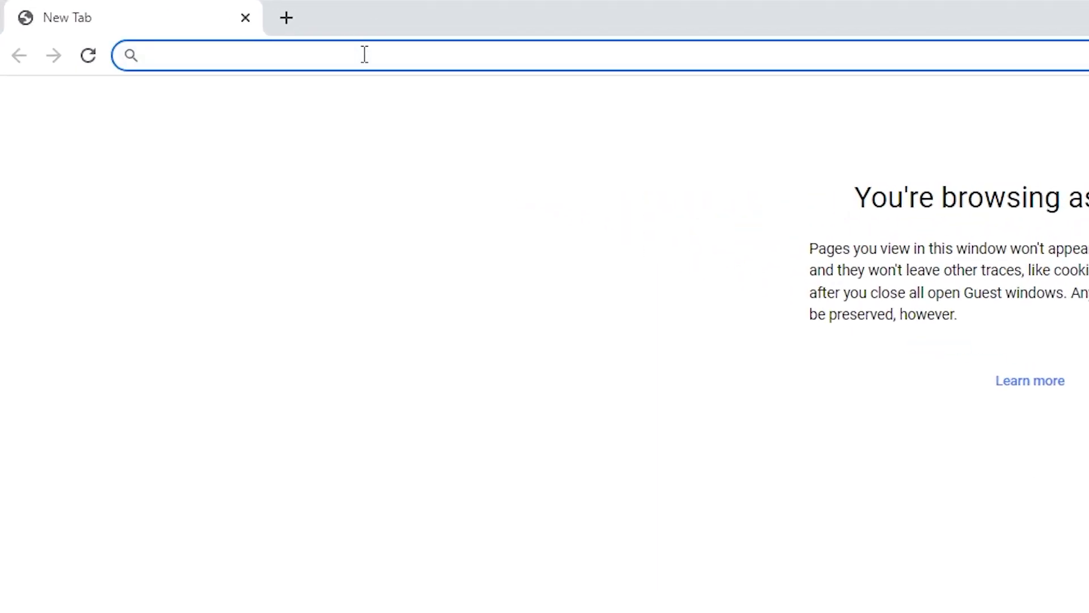
{"action": "type", "text": "192.168.8.1"}
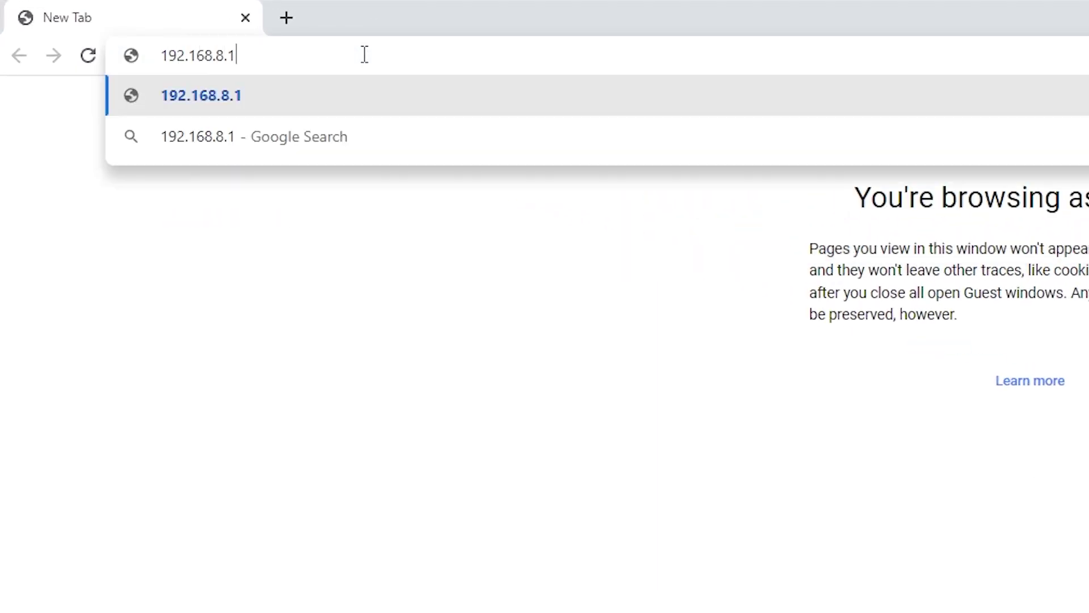
{"action": "key", "text": "Return"}
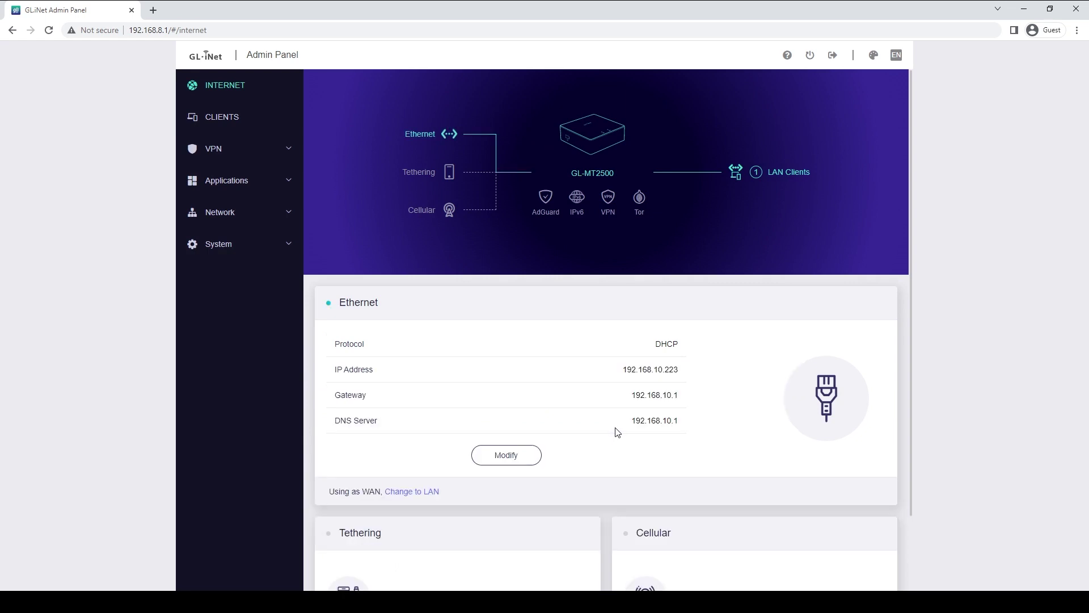
Generate a WireGuard server configuration under VPN > WireGuard Server
{"action": "left_click", "coordinate": [258, 157]}
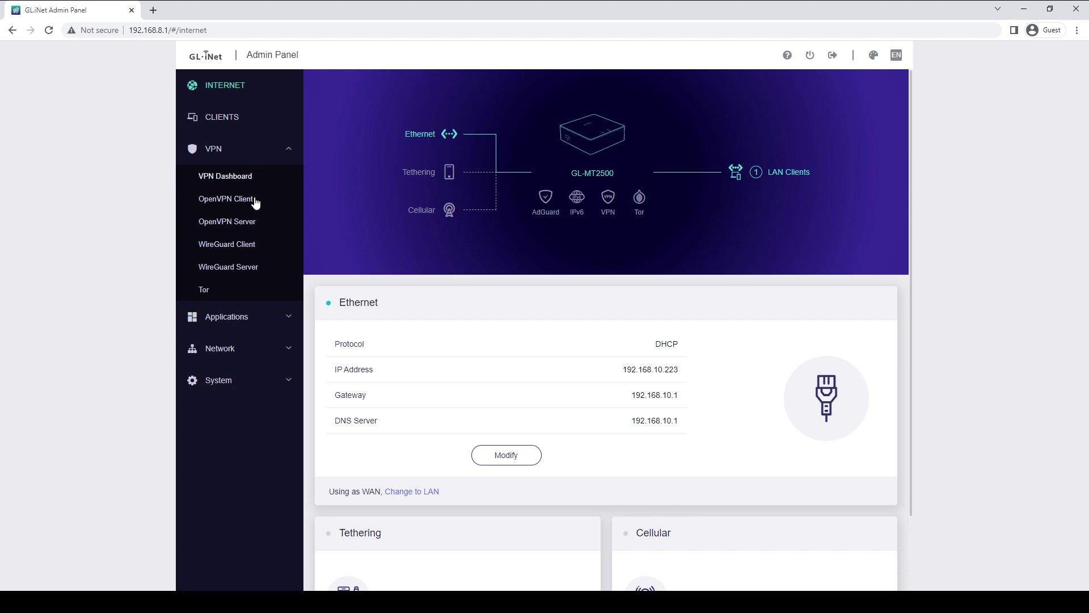
{"action": "left_click", "coordinate": [255, 272]}
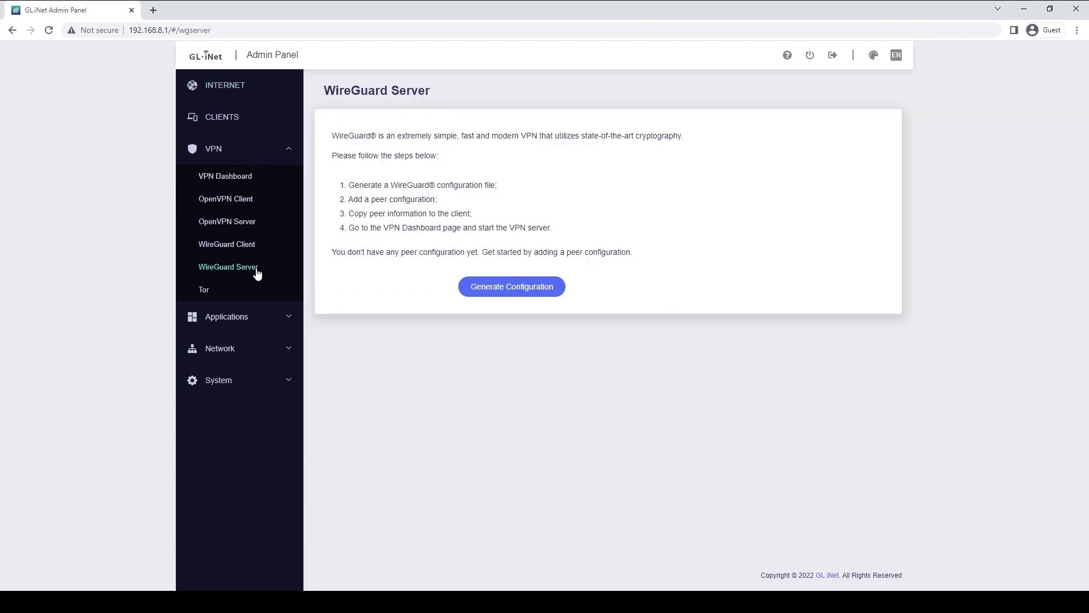
{"action": "left_click", "coordinate": [554, 290]}
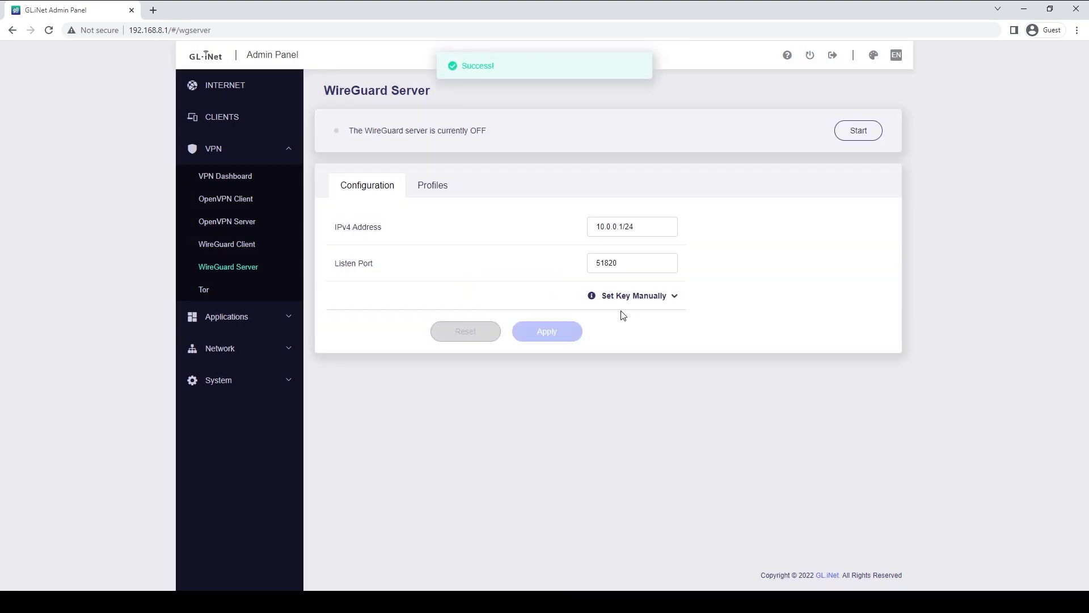
Change the listen port from 51820 to 12345, apply it and start the server
{"action": "double_click", "coordinate": [625, 262]}
{"action": "type", "text": "12345"}
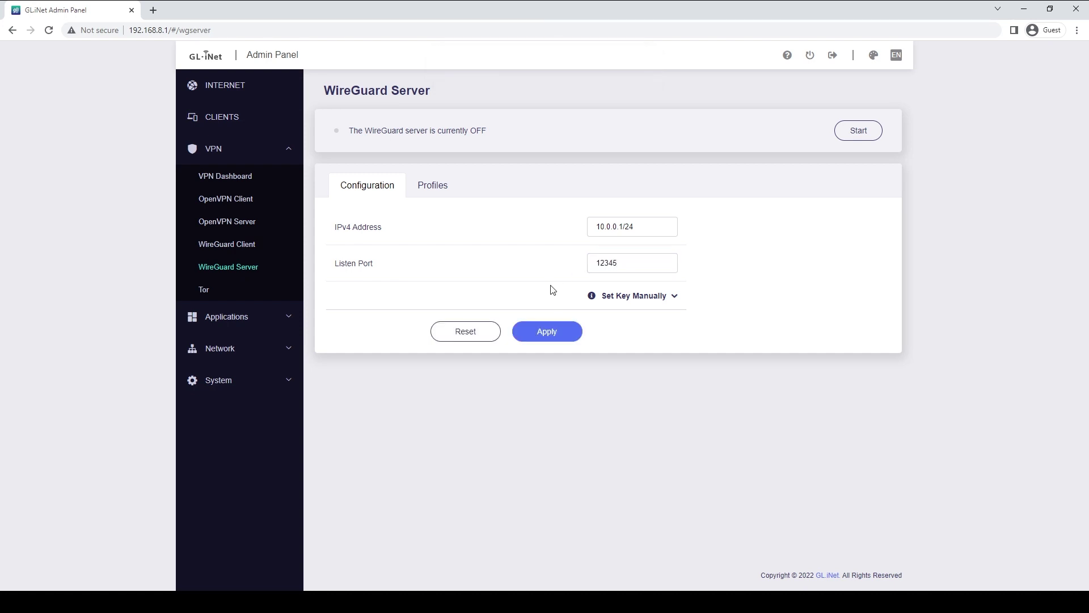
{"action": "left_click", "coordinate": [570, 331]}
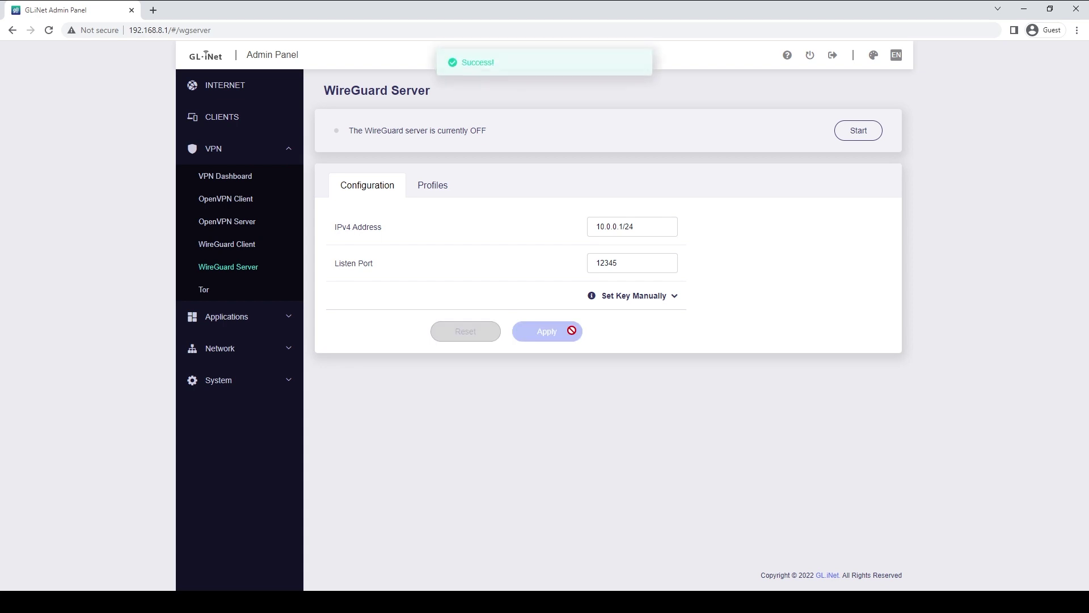
{"action": "left_click", "coordinate": [872, 140]}
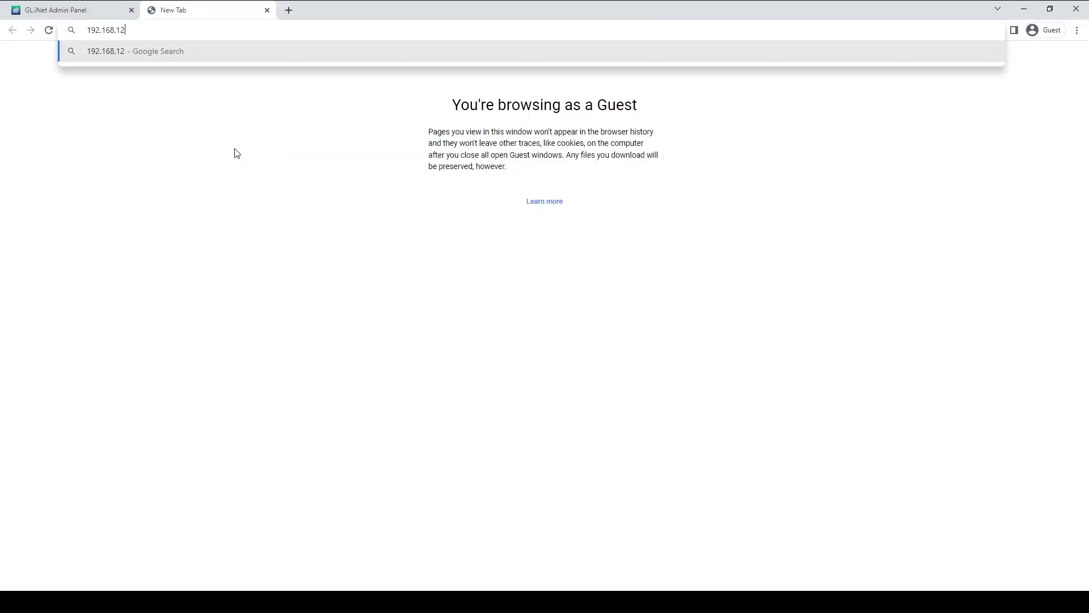
Log in to the upstream router at 192.168.12.1 and begin a new port forward rule
{"action": "key", "text": "Return"}
{"action": "key", "text": "Return"}
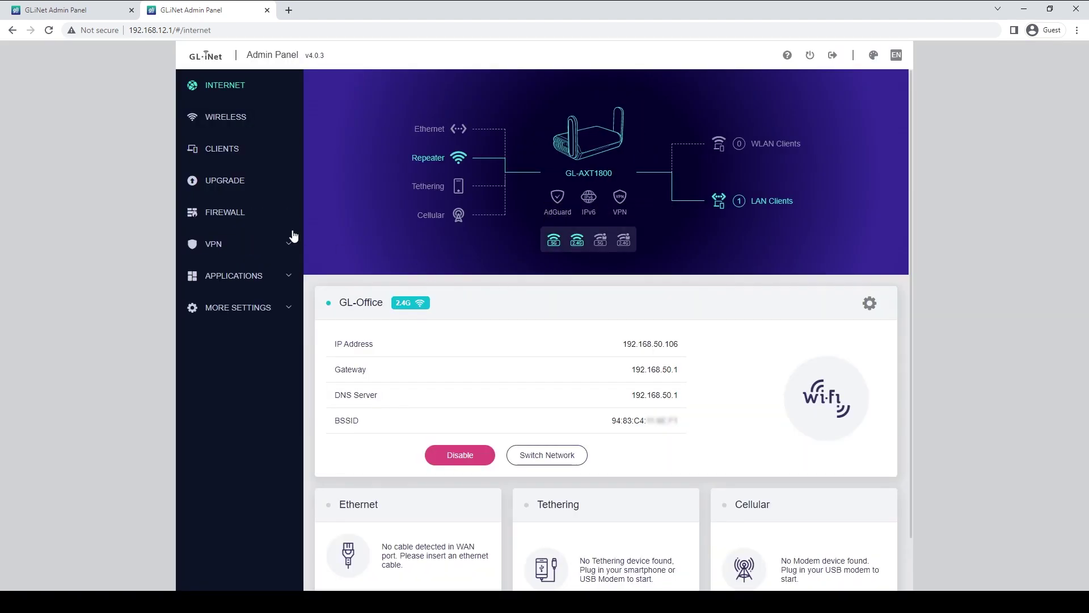
{"action": "left_click", "coordinate": [250, 213]}
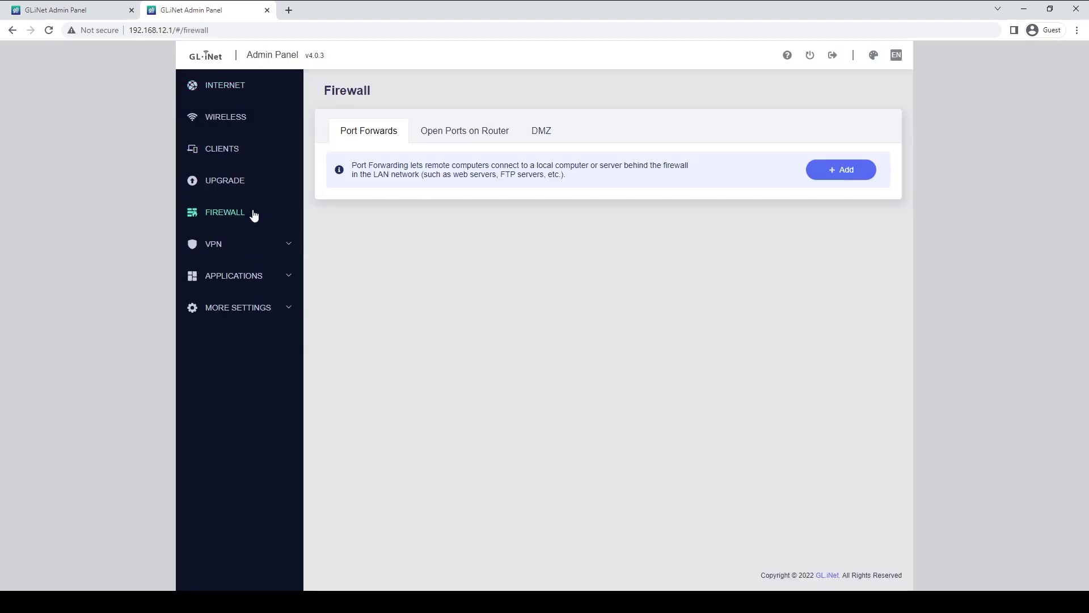
{"action": "left_click", "coordinate": [839, 170]}
{"action": "type", "text": "Michael's VPN Server"}
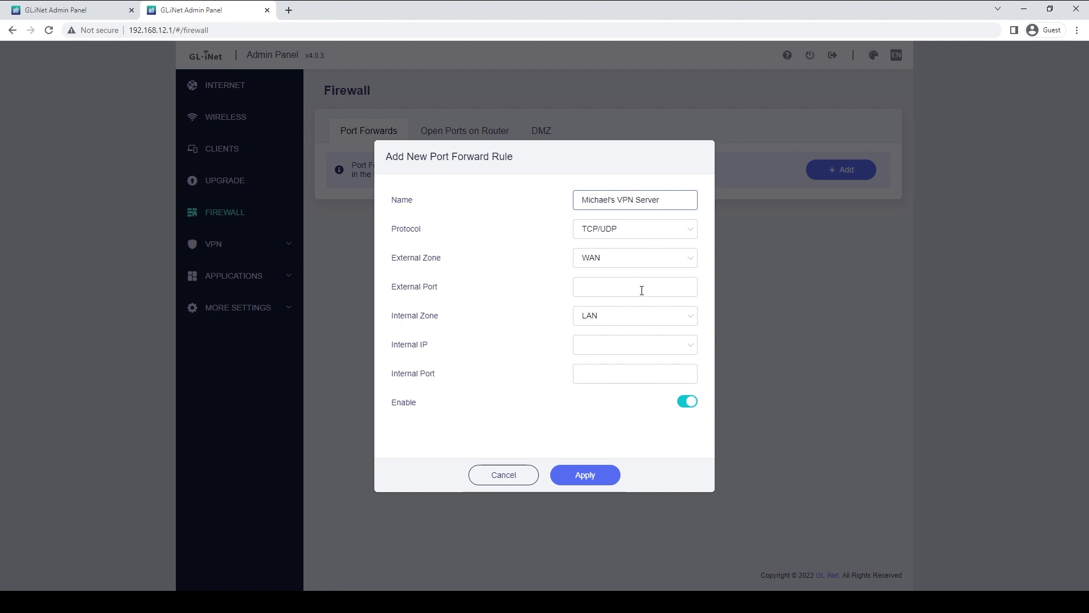
Enter external port 12345 and look up the VPN router's address 192.168.12.222 on its Internet page
{"action": "left_click", "coordinate": [641, 289]}
{"action": "type", "text": "12345"}
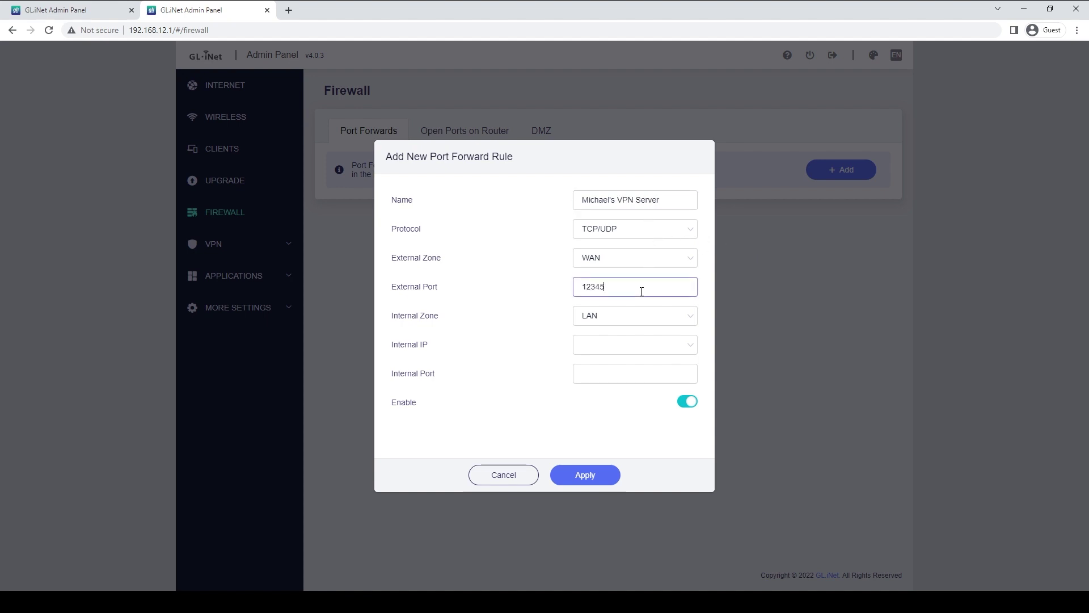
{"action": "left_click", "coordinate": [645, 349]}
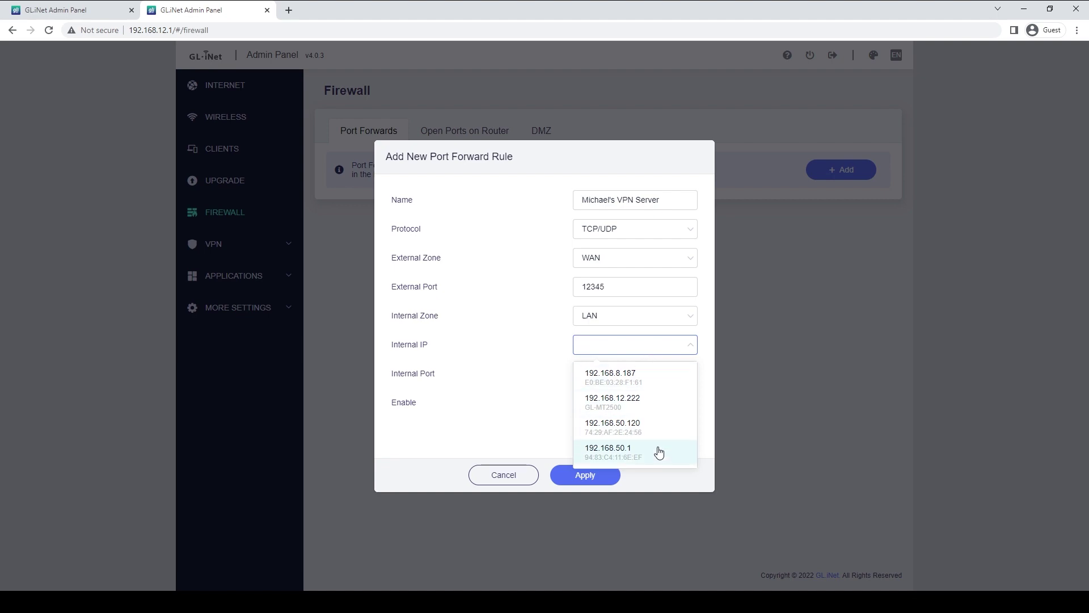
{"action": "left_click", "coordinate": [94, 11]}
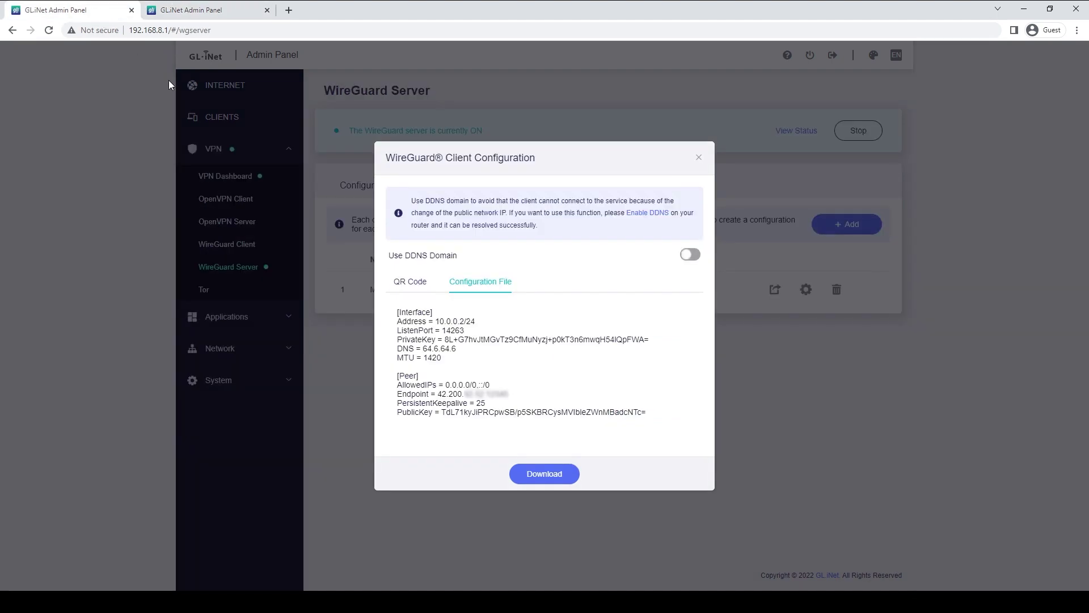
{"action": "left_click", "coordinate": [699, 158]}
{"action": "left_click", "coordinate": [238, 96]}
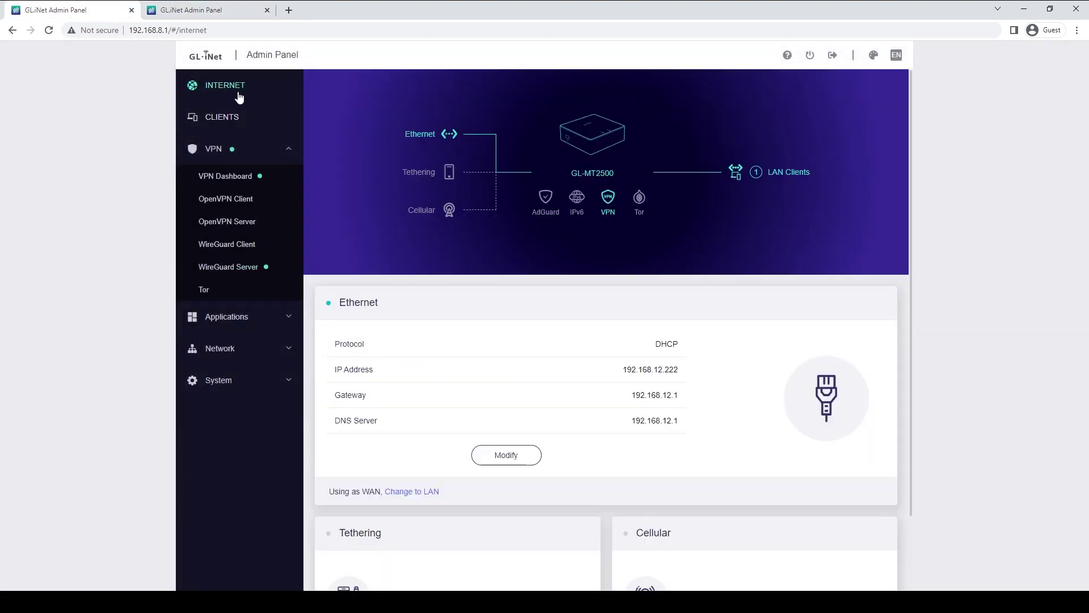
{"action": "left_click_drag", "start_coordinate": [618, 373], "coordinate": [683, 370]}
{"action": "left_click", "coordinate": [216, 11]}
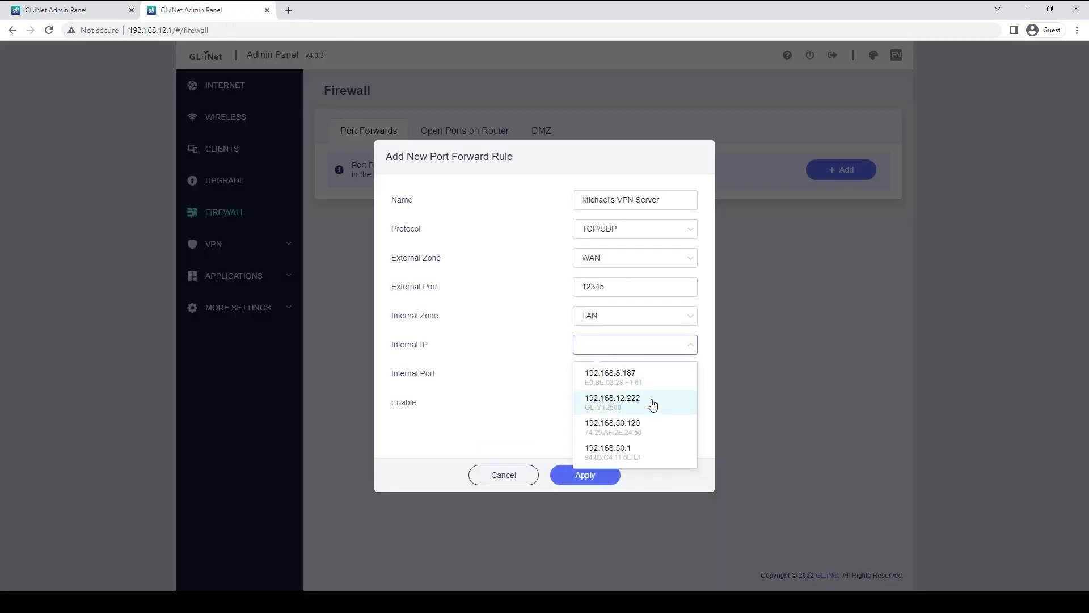
Forward to internal IP 192.168.12.222 on internal port 12345 and save the rule
{"action": "left_click", "coordinate": [651, 404]}
{"action": "left_click", "coordinate": [600, 375]}
{"action": "type", "text": "12345"}
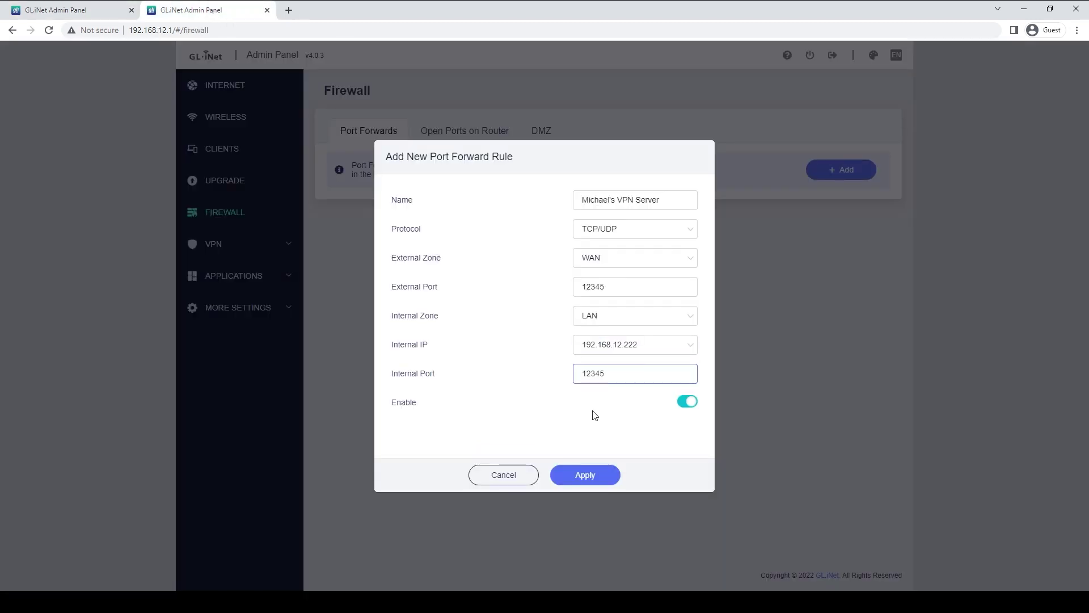
{"action": "left_click", "coordinate": [606, 474]}
{"action": "left_click", "coordinate": [227, 154]}
Show the WireGuard server's client profile list
{"action": "left_click", "coordinate": [263, 270]}
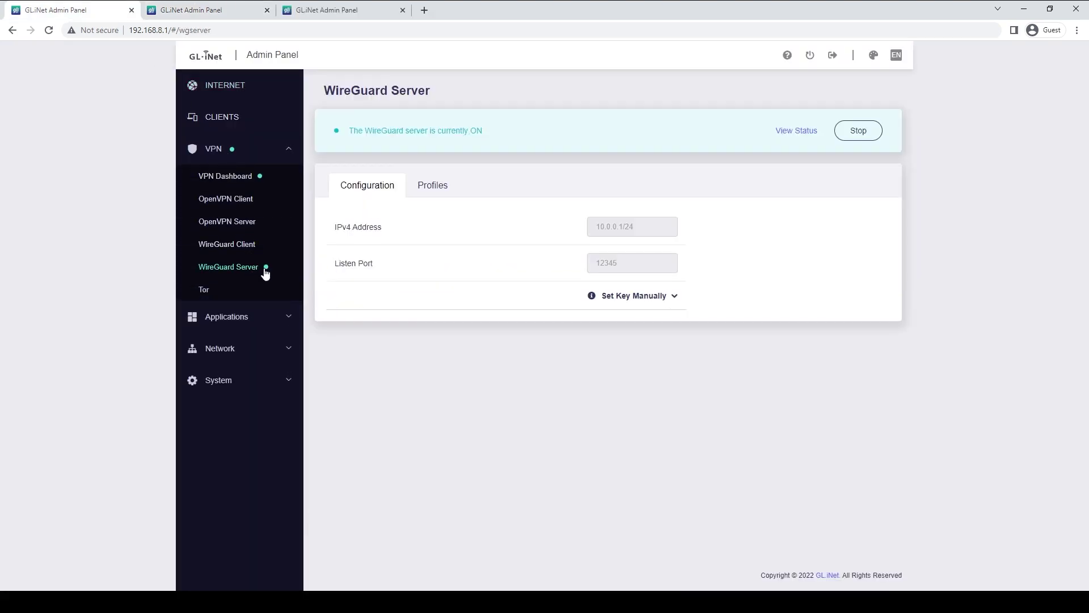
{"action": "left_click", "coordinate": [432, 187]}
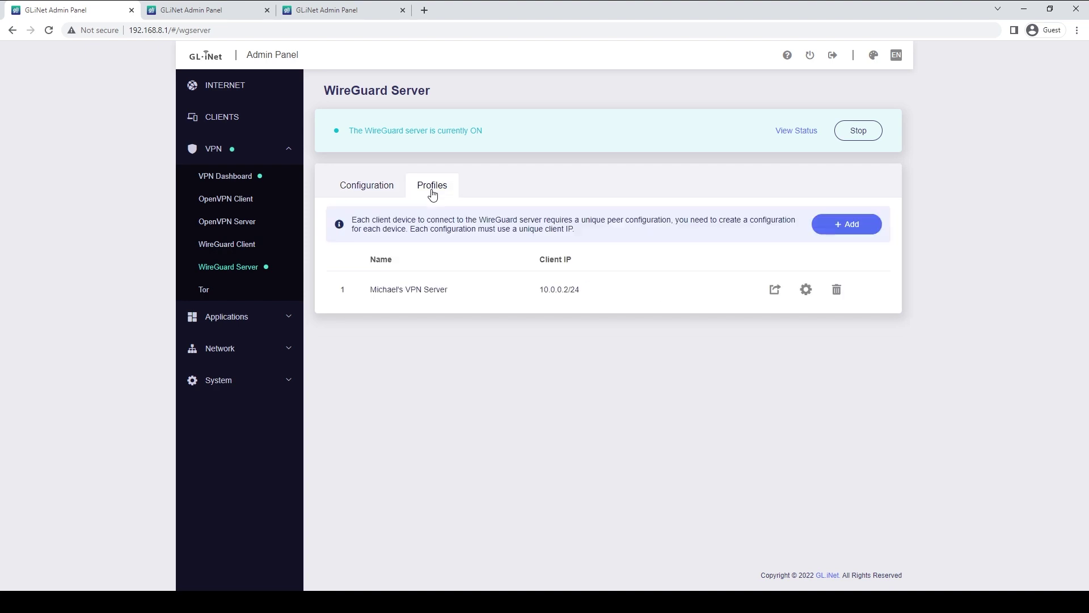
{"action": "left_click_drag", "start_coordinate": [369, 292], "coordinate": [442, 290]}
{"action": "left_click", "coordinate": [479, 298]}
Share the profile, view its configuration file text, then return to the QR code
{"action": "left_click", "coordinate": [775, 289]}
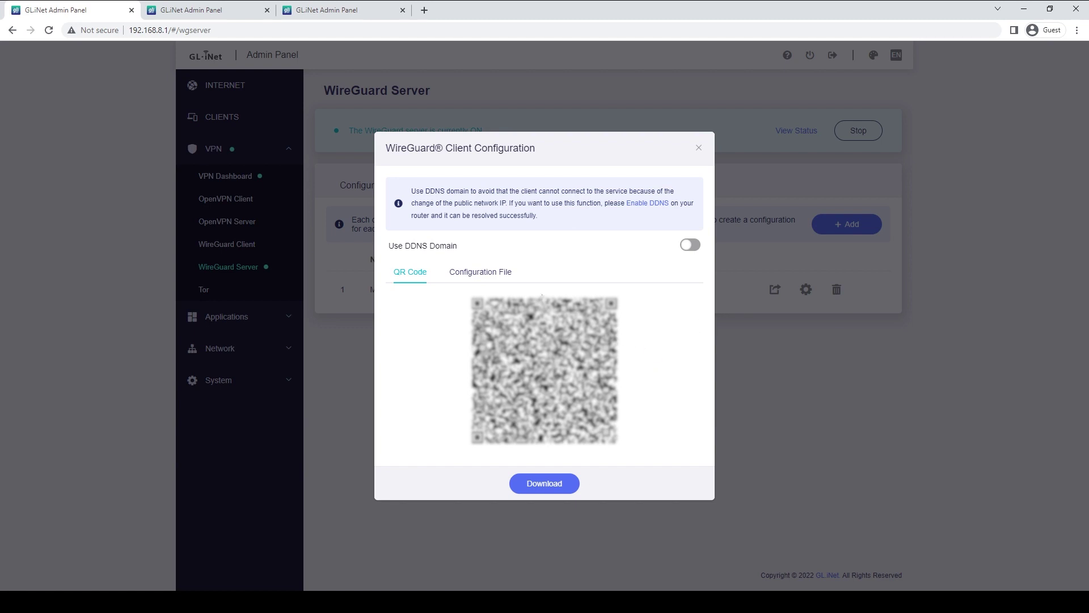
{"action": "left_click", "coordinate": [486, 281]}
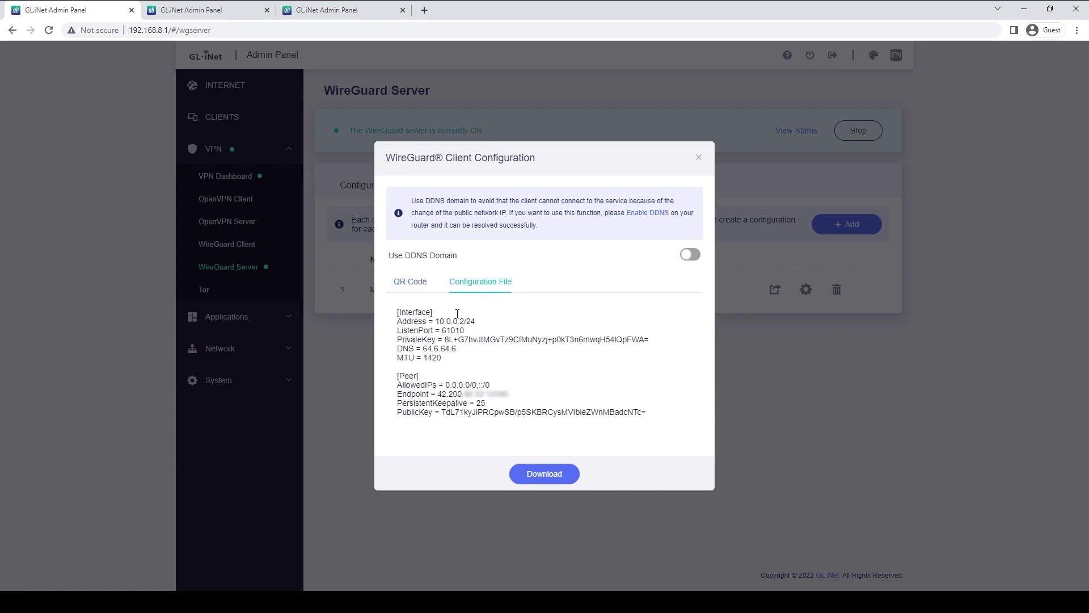
{"action": "left_click", "coordinate": [421, 286]}
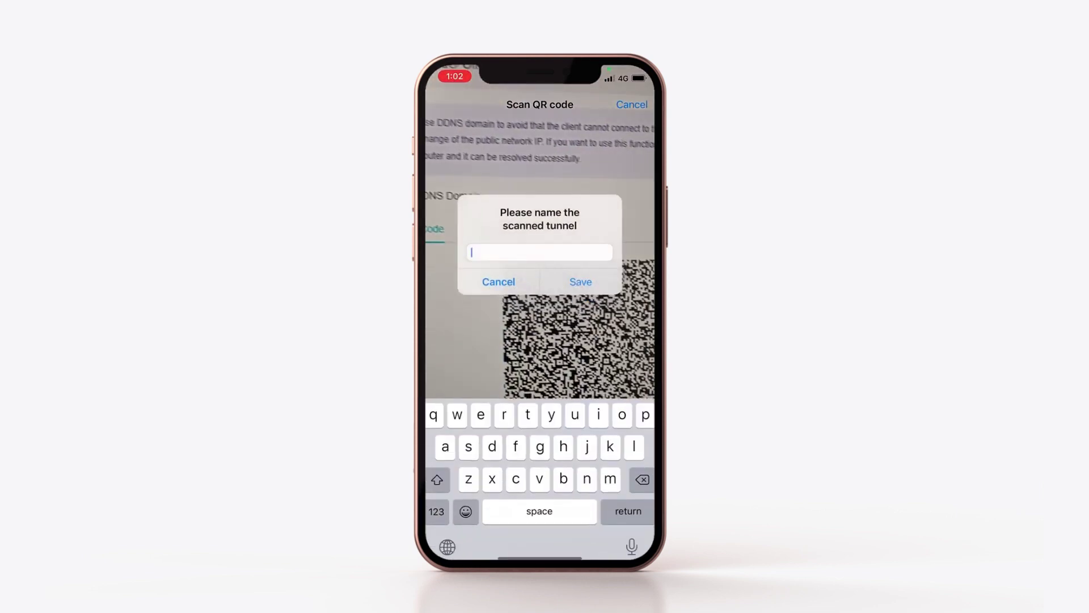
{"action": "type", "text": "Michael's Vpn Server"}
Save the scanned tunnel under its name, allow the VPN configuration and switch the tunnel on
{"action": "key", "text": "Return"}
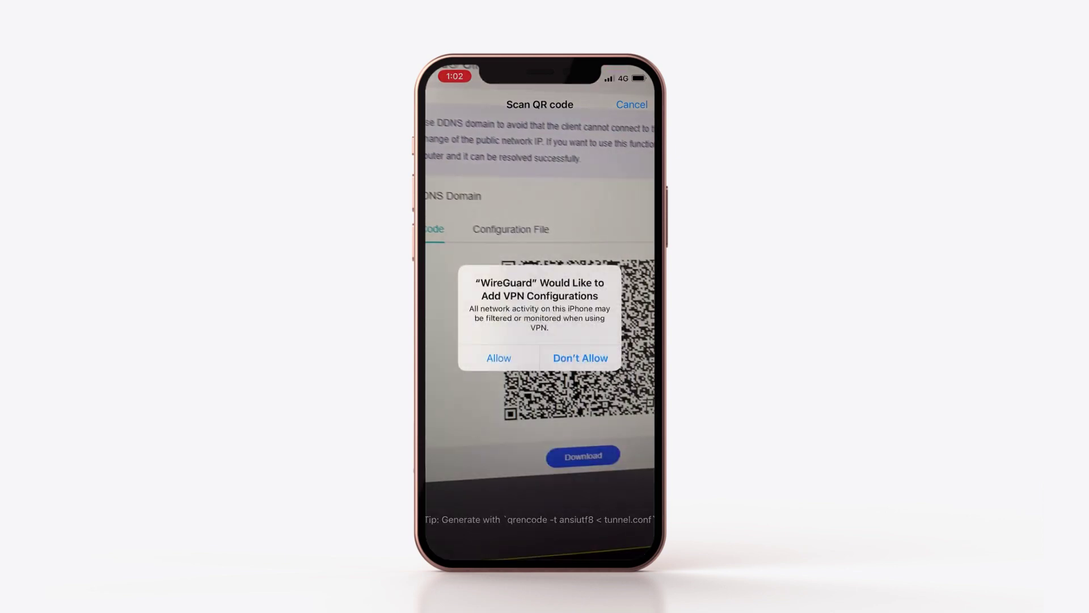
{"action": "left_click", "coordinate": [499, 357]}
{"action": "left_click", "coordinate": [623, 134]}
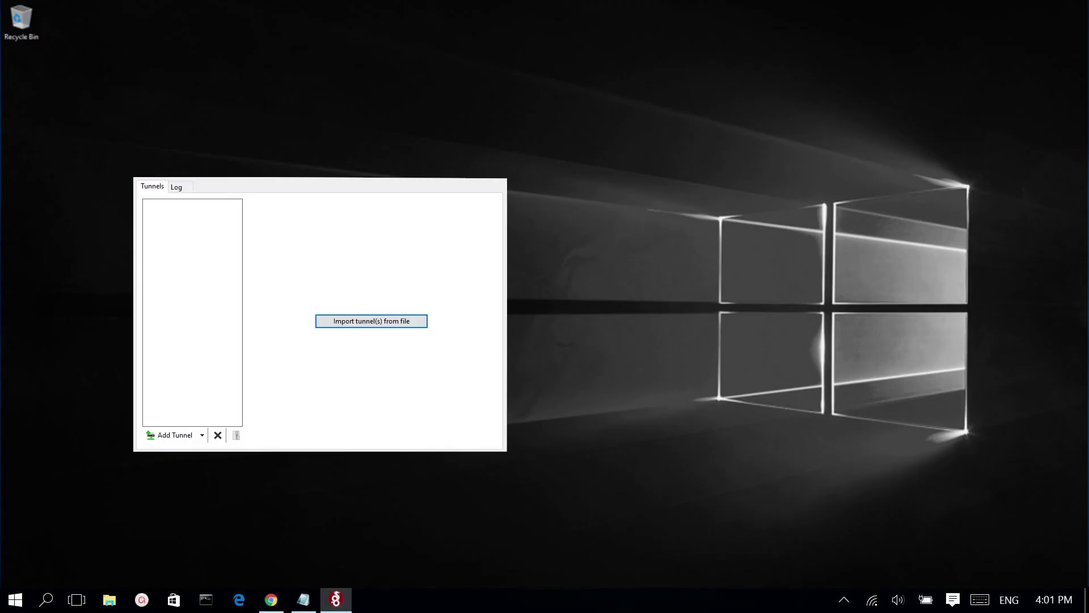
Import the saved .conf file from VPN Server as a tunnel and activate it
{"action": "key", "text": "Tab"}
{"action": "left_click", "coordinate": [410, 327]}
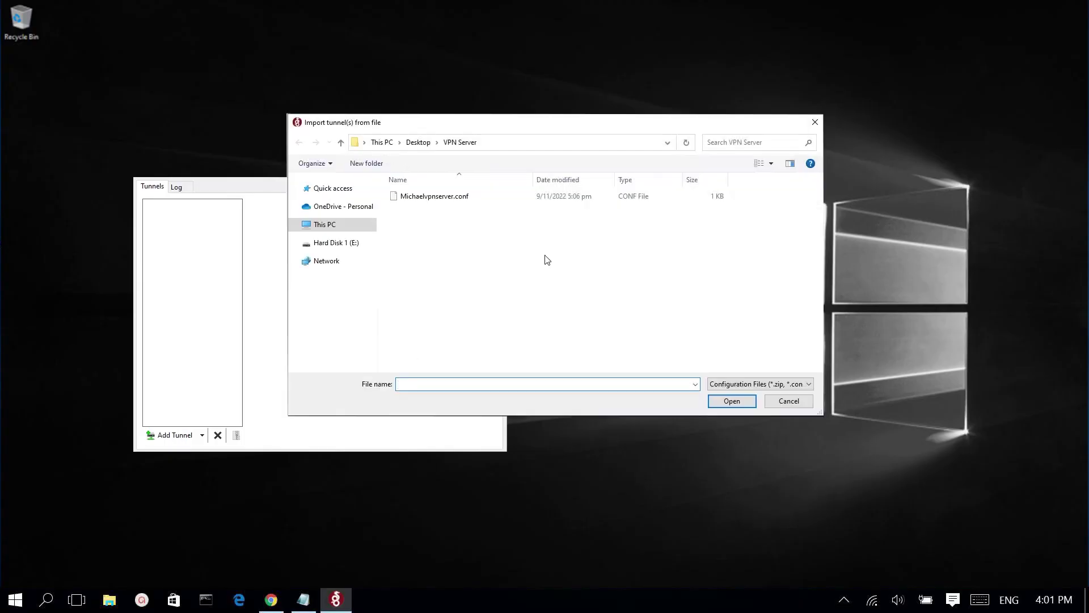
{"action": "left_click", "coordinate": [434, 198]}
{"action": "left_click", "coordinate": [730, 402]}
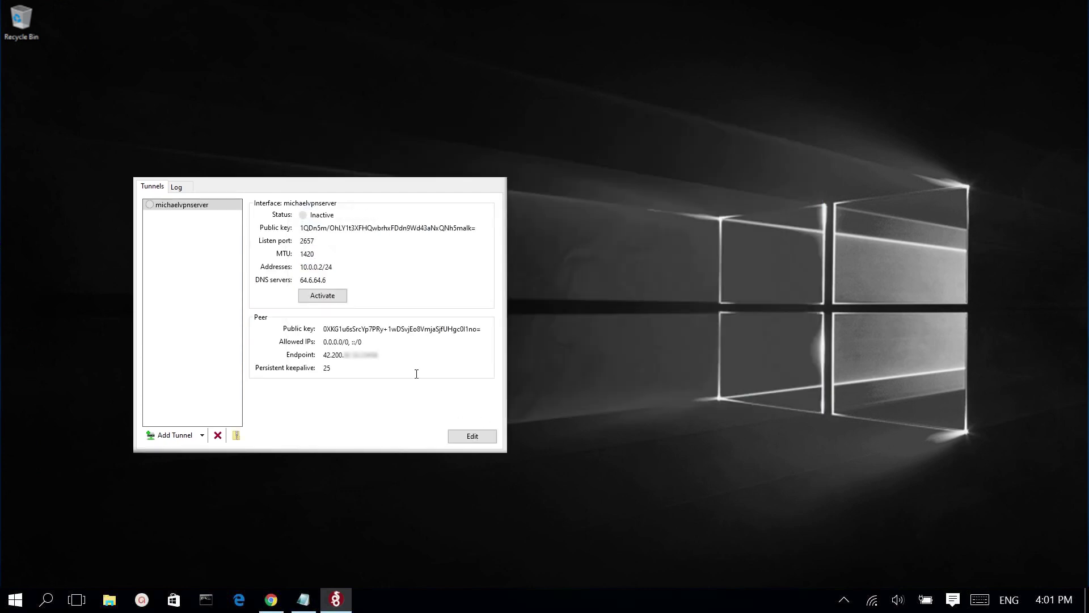
{"action": "left_click", "coordinate": [339, 295]}
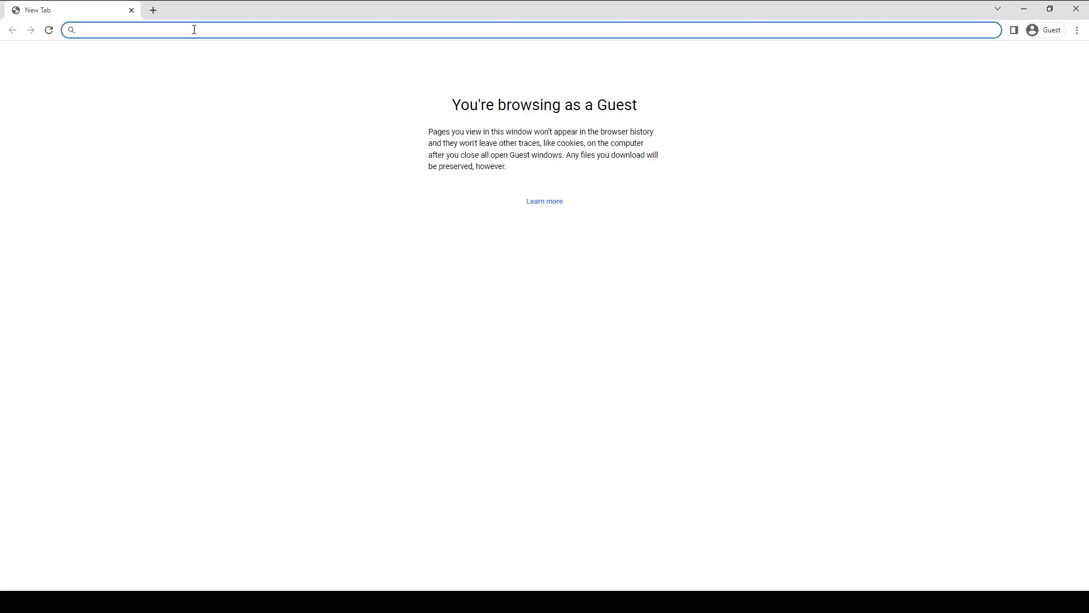
{"action": "type", "text": "19"}
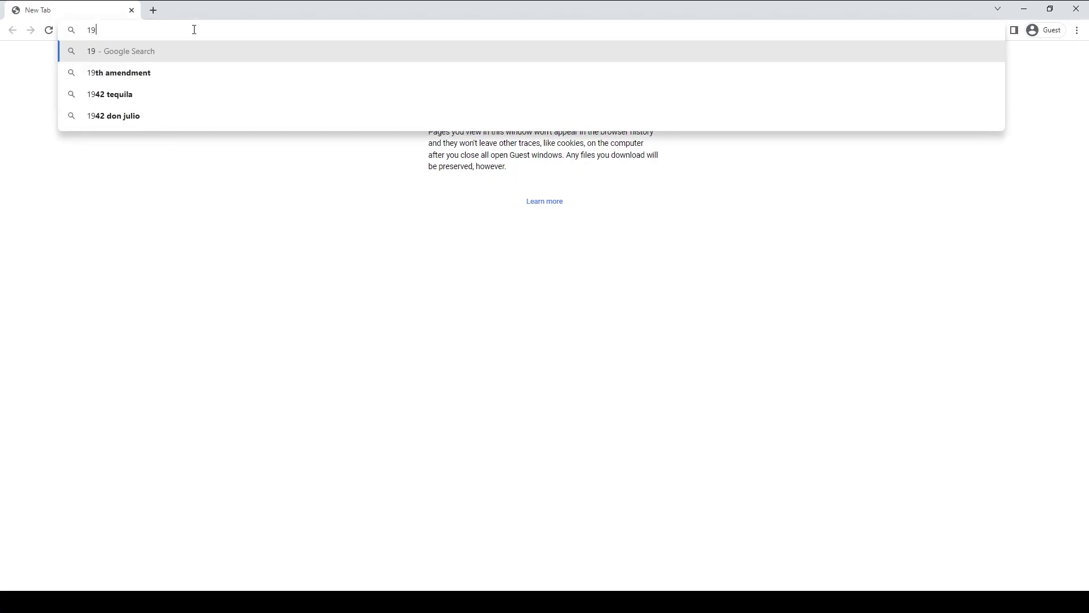
{"action": "type", "text": "2.168.8.1"}
Log in to the GL-AXT1800 at 192.168.8.1 and go to the WireGuard client settings
{"action": "key", "text": "Return"}
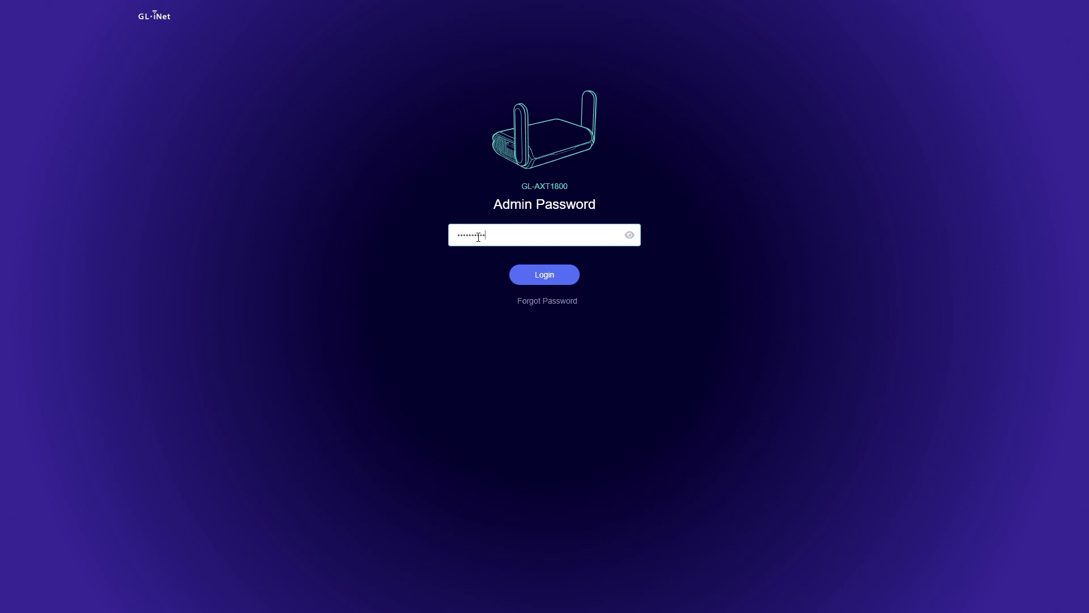
{"action": "key", "text": "Return"}
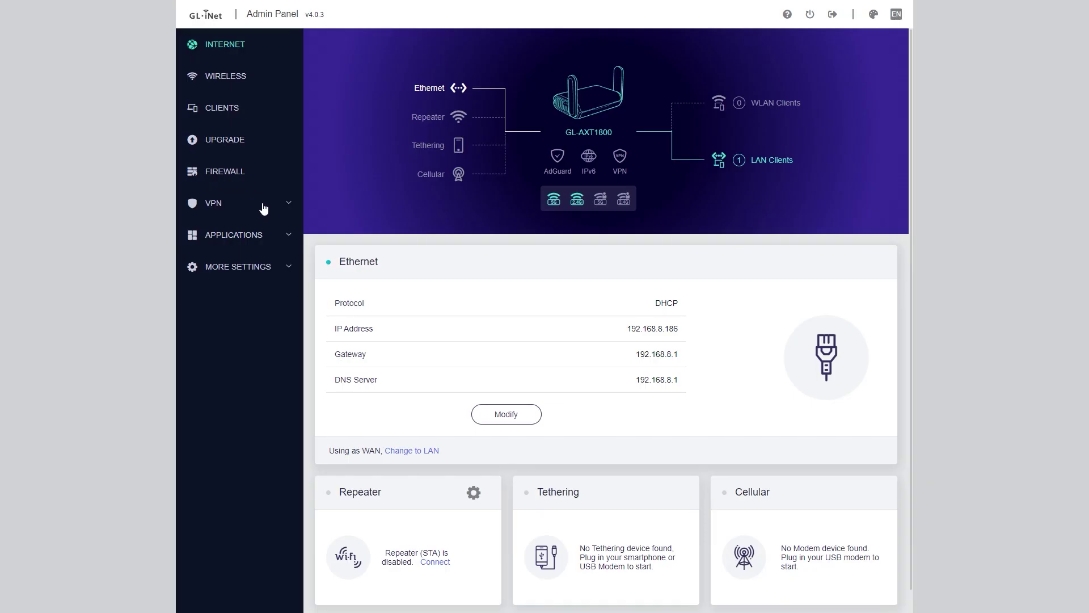
{"action": "left_click", "coordinate": [264, 208]}
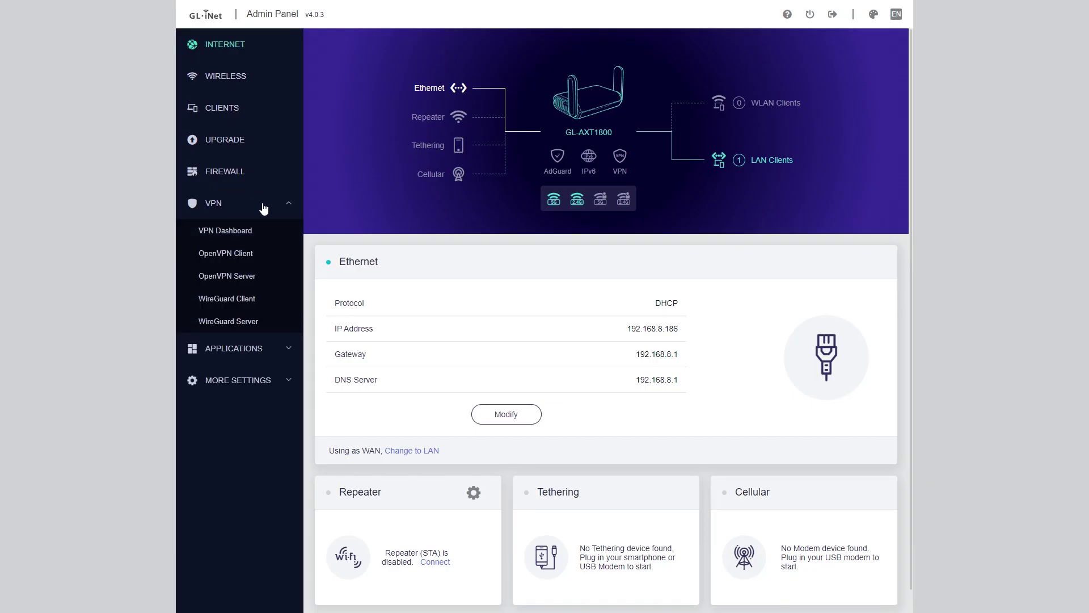
{"action": "left_click", "coordinate": [247, 300]}
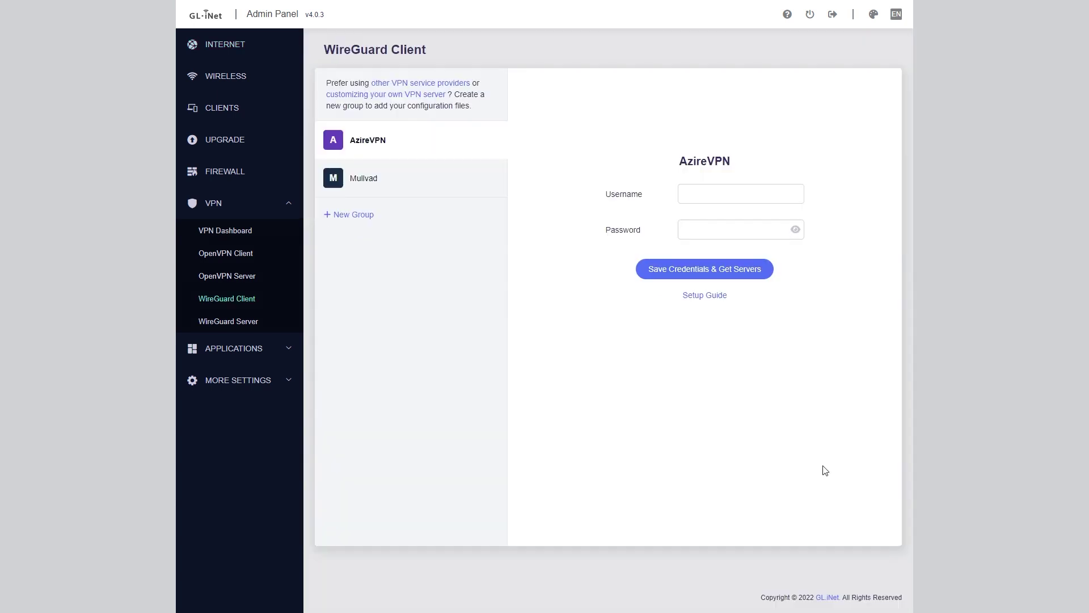
Create a new group by uploading the saved server .txt configuration file and apply it
{"action": "left_click", "coordinate": [372, 217]}
{"action": "left_click", "coordinate": [660, 162]}
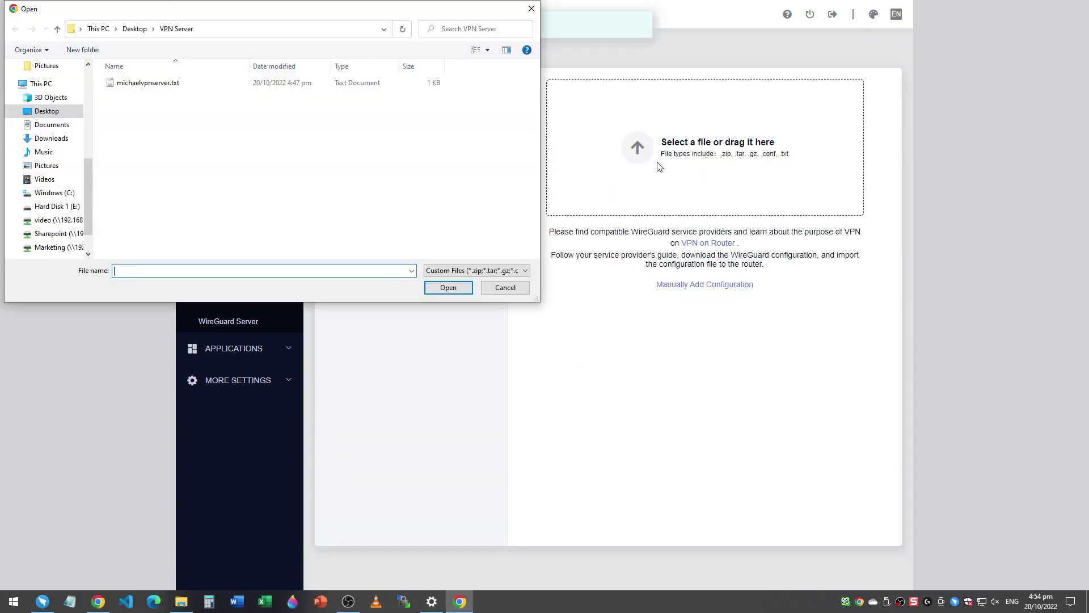
{"action": "left_click", "coordinate": [181, 89]}
{"action": "left_click", "coordinate": [462, 288]}
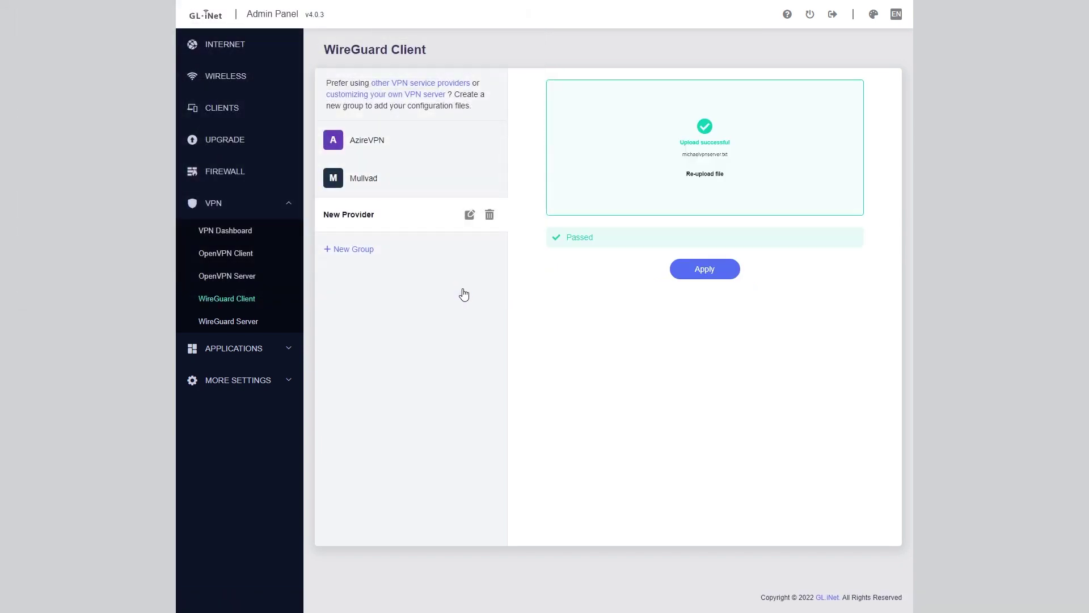
{"action": "left_click", "coordinate": [722, 273]}
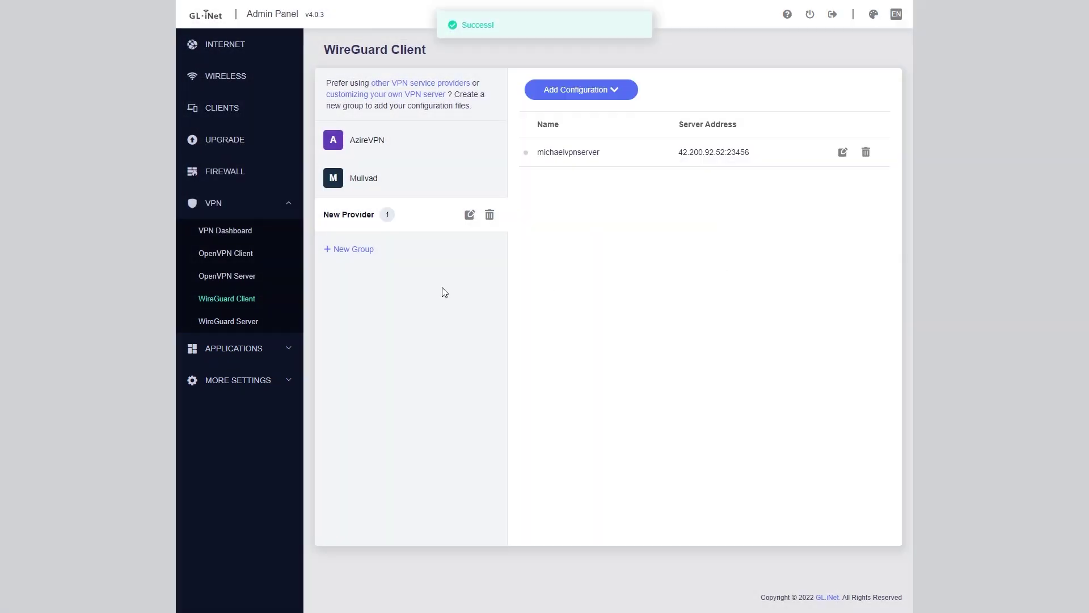
Switch on the WireGuard client from the VPN Dashboard and highlight the server's 51.84 MB / 10.80 MB traffic totals
{"action": "left_click", "coordinate": [242, 233]}
{"action": "left_click", "coordinate": [723, 235]}
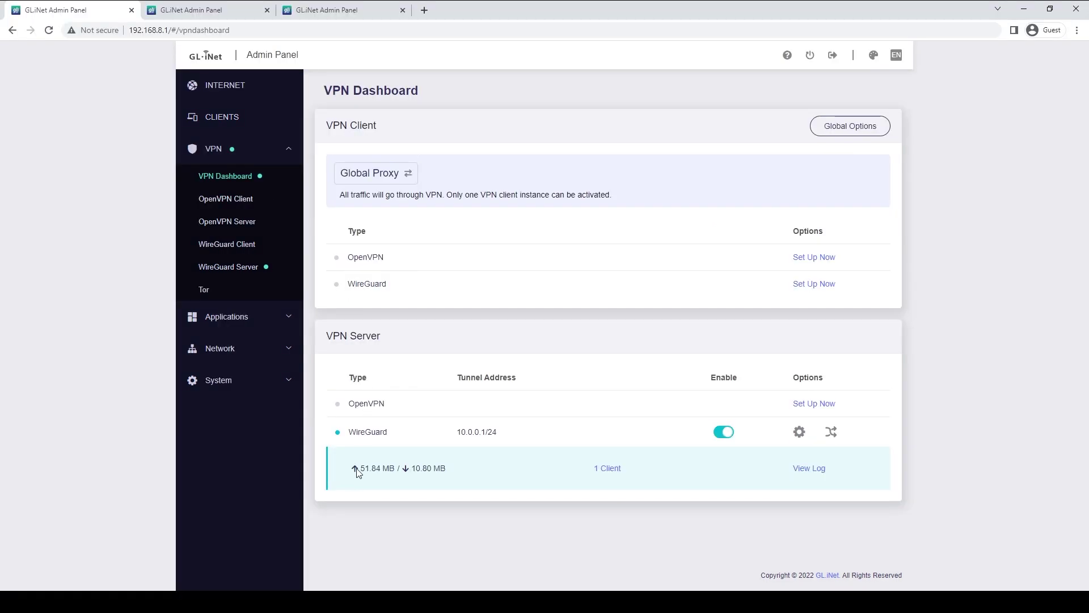
{"action": "left_click_drag", "start_coordinate": [360, 468], "coordinate": [450, 474]}
{"action": "left_click", "coordinate": [457, 475]}
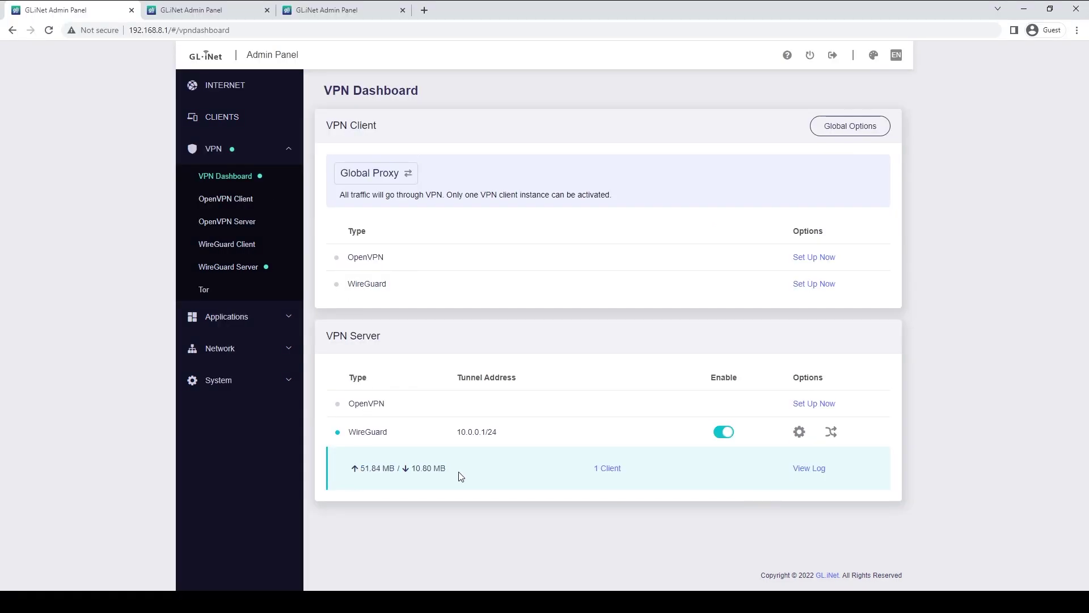